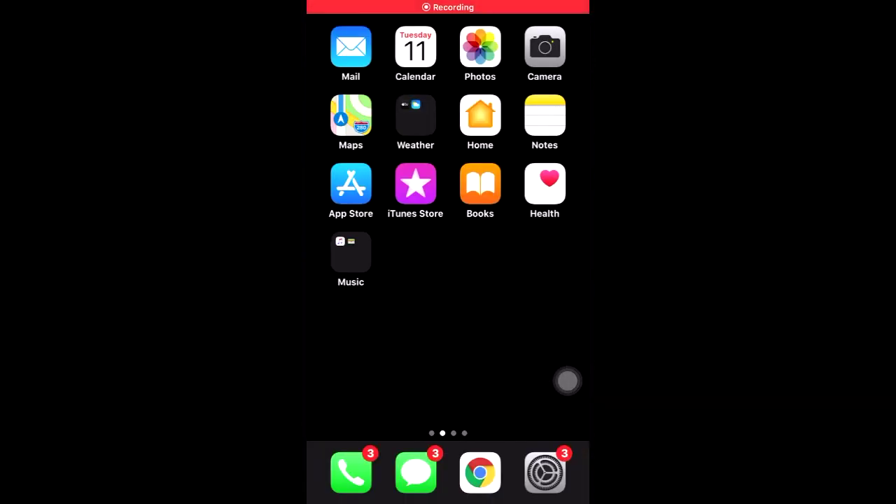
# Swipe to the home screen page holding YouTube and launch the YouTube app
pyautogui.moveTo(420, 280); pyautogui.dragTo(588, 280)
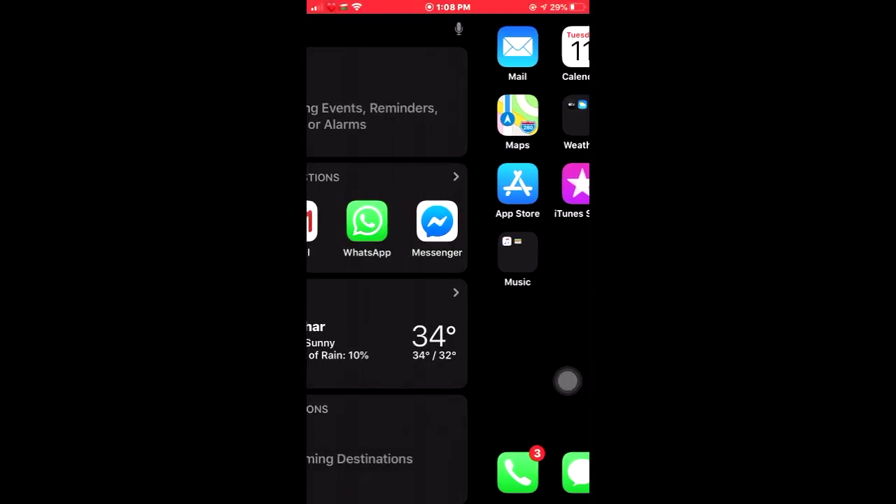
pyautogui.moveTo(532, 280); pyautogui.dragTo(350, 280)
pyautogui.click(415, 389)
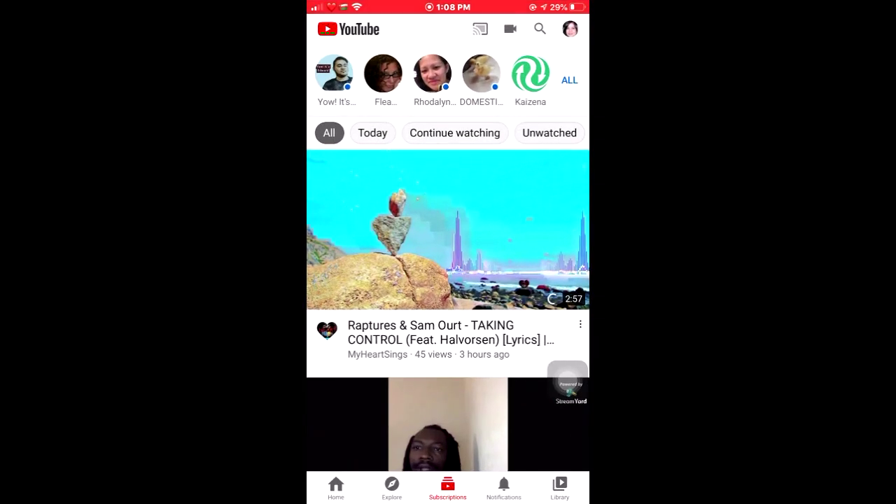
# Open the YouTube Account page from the profile avatar
pyautogui.click(570, 28)
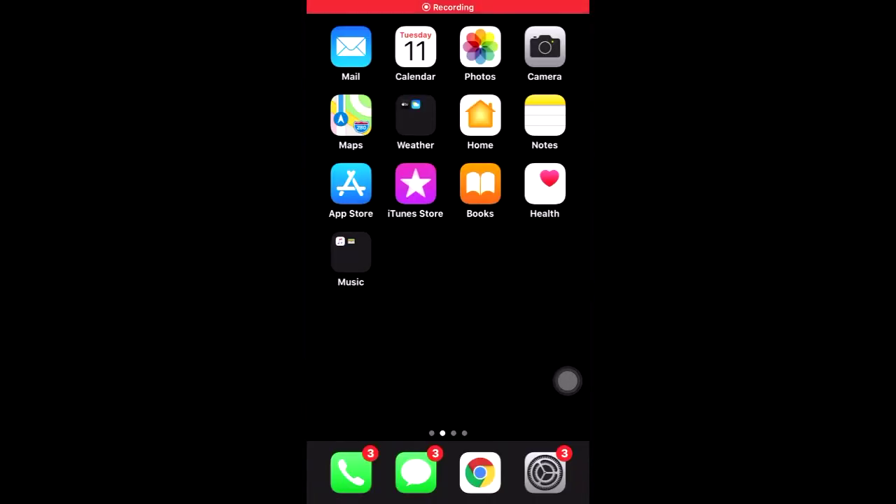
# Swipe through the home screen pages and over to the desktop slide on renaming a channel
pyautogui.moveTo(364, 294)
pyautogui.mouseDown()
pyautogui.moveTo(496, 294)
pyautogui.moveTo(364, 294)
pyautogui.mouseUp()
pyautogui.moveTo(532, 294); pyautogui.dragTo(364, 294)
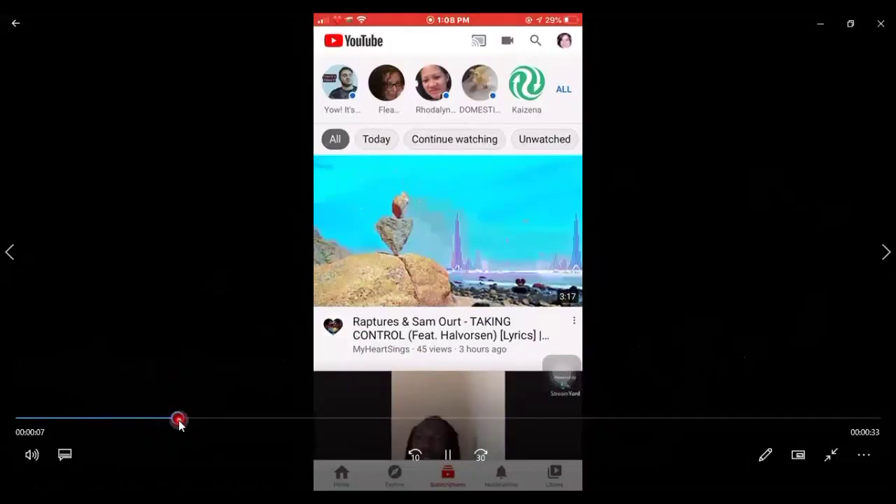
pyautogui.moveTo(178, 420); pyautogui.dragTo(122, 418)
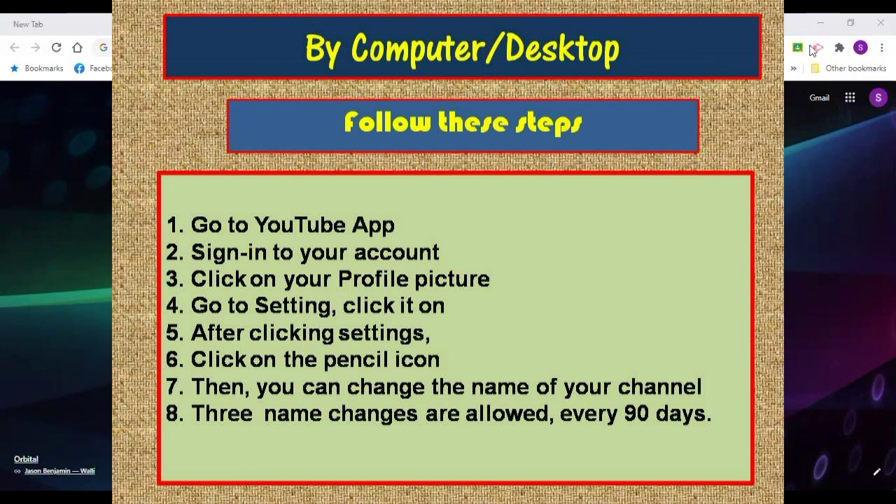
# Launch YouTube from Google apps, go to account Settings, and choose 'Edit on Google' for the channel
pyautogui.click(850, 97)
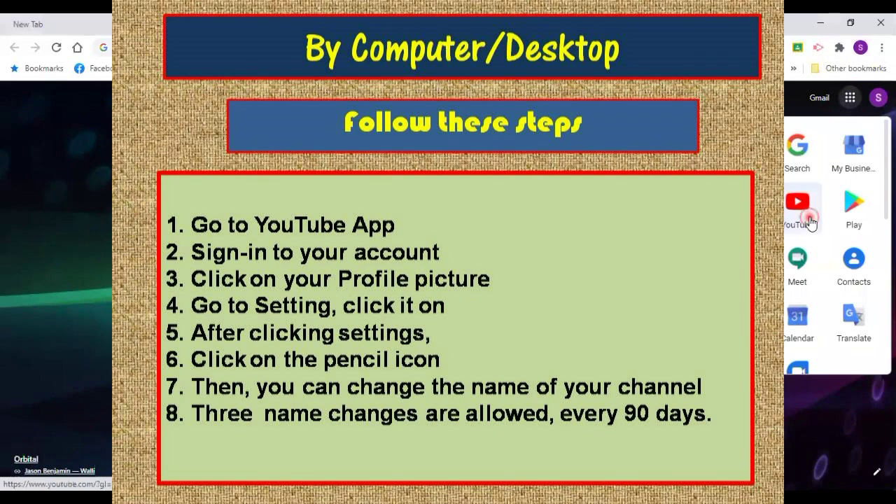
pyautogui.click(809, 221)
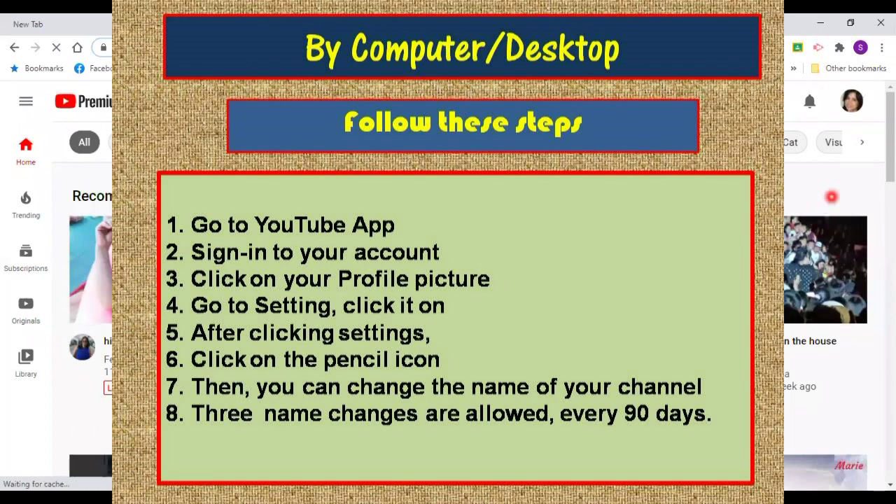
pyautogui.click(861, 109)
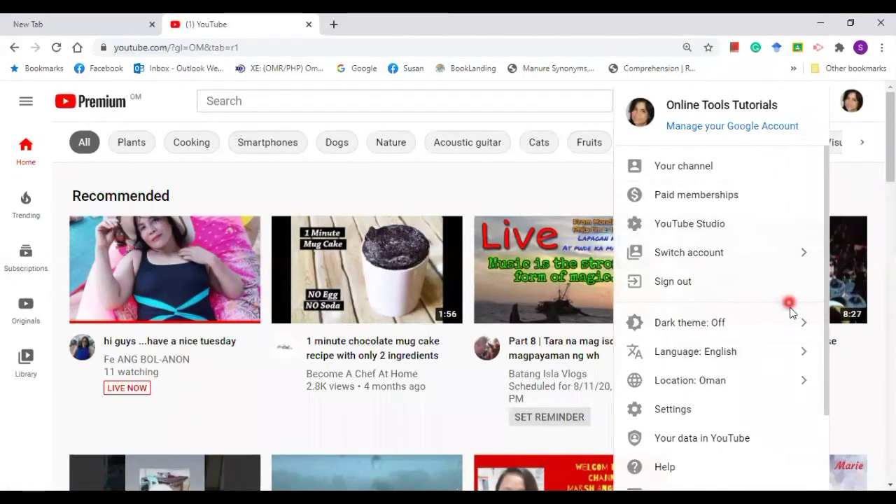
pyautogui.click(716, 415)
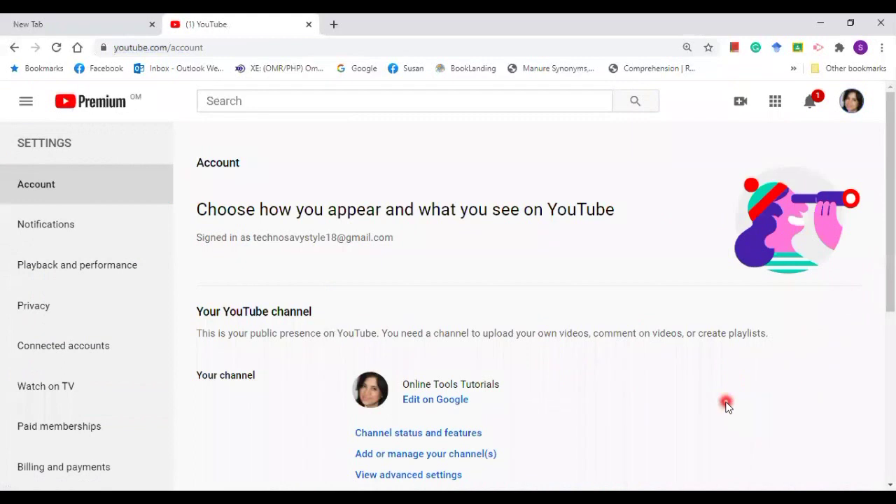
pyautogui.scroll(-2, 864, 311)
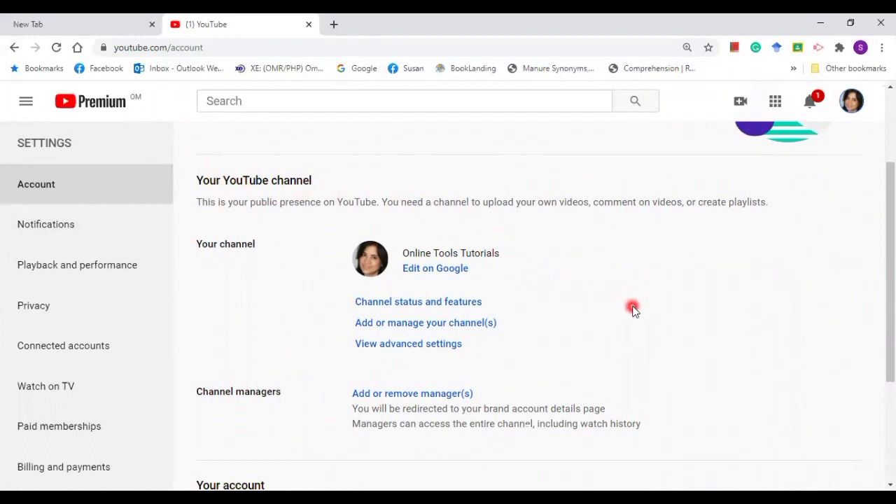
pyautogui.scroll(1, 615, 304)
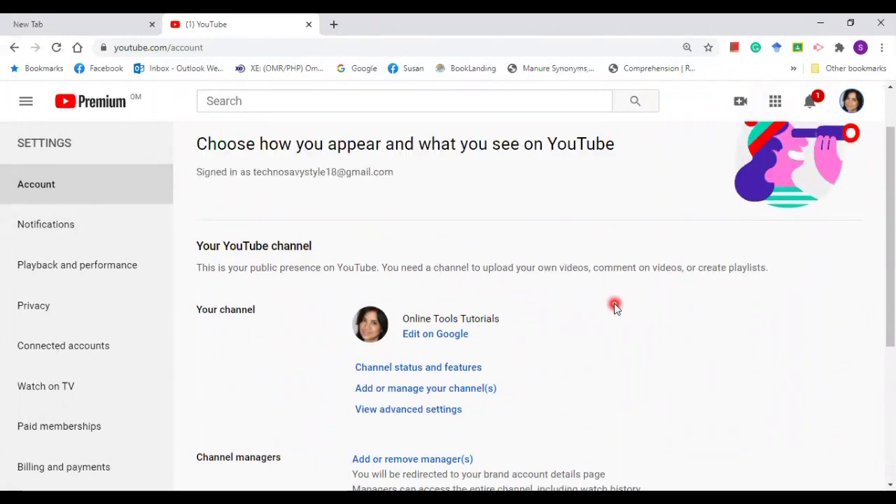
pyautogui.click(438, 341)
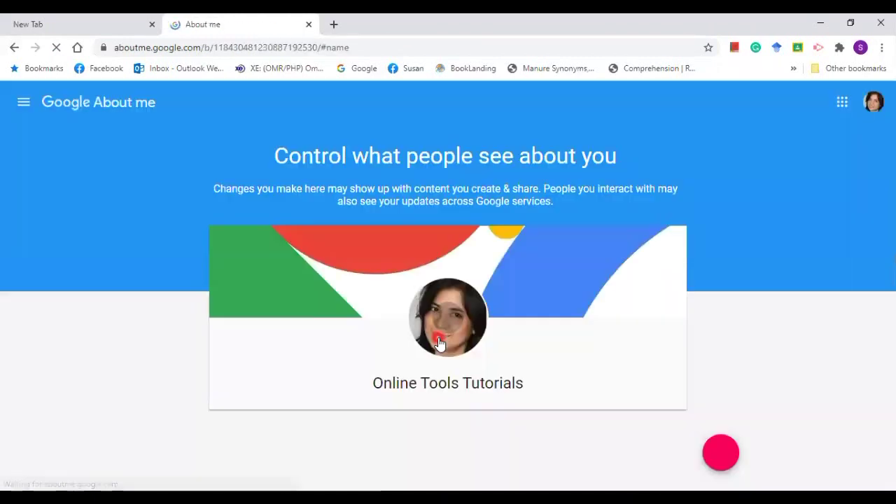
# Replace the account name 'Online Tools Tutorials' with 'Online Tools Tutorial' and save it
pyautogui.click(636, 379)
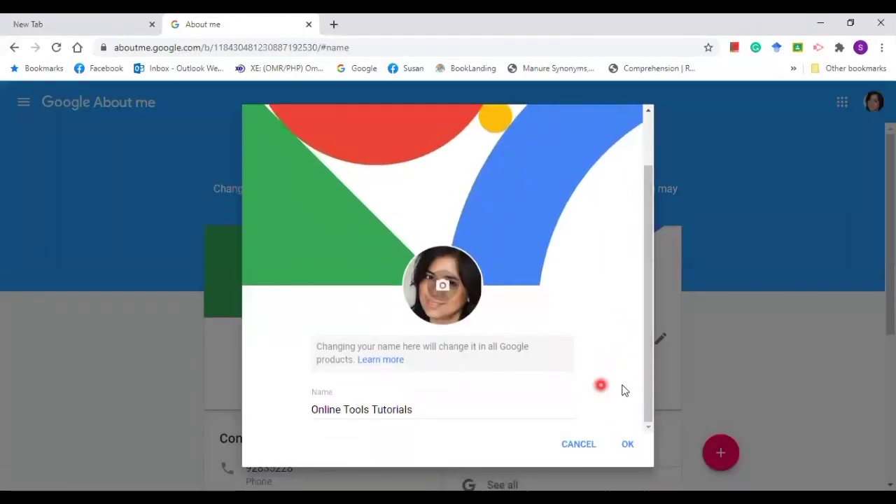
pyautogui.click(420, 409)
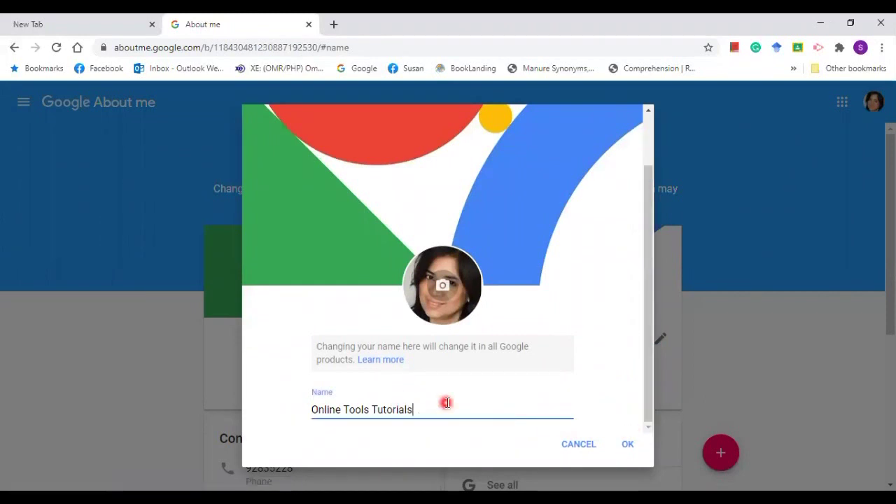
pyautogui.press('BackSpace')
pyautogui.press('BackSpace')
pyautogui.press('BackSpace')
pyautogui.press('BackSpace')
pyautogui.press('BackSpace')
pyautogui.press('BackSpace')
pyautogui.press('BackSpace')
pyautogui.press('BackSpace')
pyautogui.press('BackSpace')
pyautogui.press('BackSpace')
pyautogui.press('BackSpace')
pyautogui.press('BackSpace')
pyautogui.press('BackSpace')
pyautogui.press('BackSpace')
pyautogui.press('BackSpace')
pyautogui.press('BackSpace')
pyautogui.press('BackSpace')
pyautogui.press('BackSpace')
pyautogui.press('BackSpace')
pyautogui.press('BackSpace')
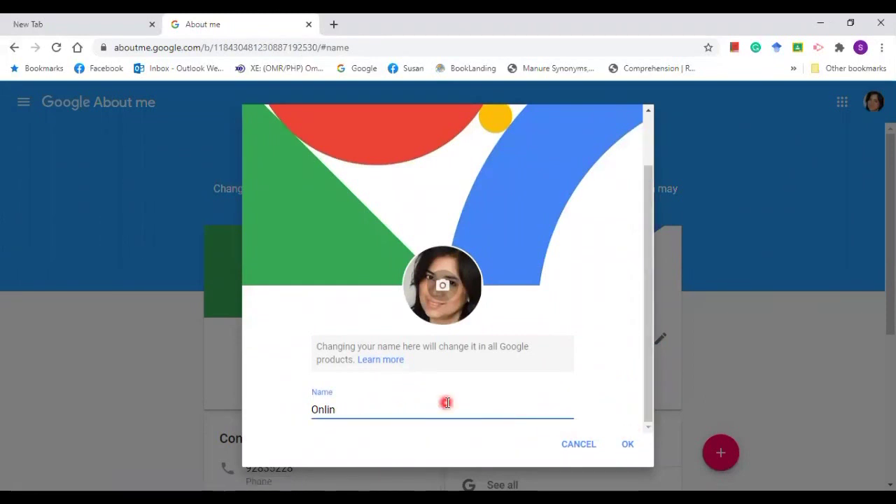
pyautogui.write('Online Tool')
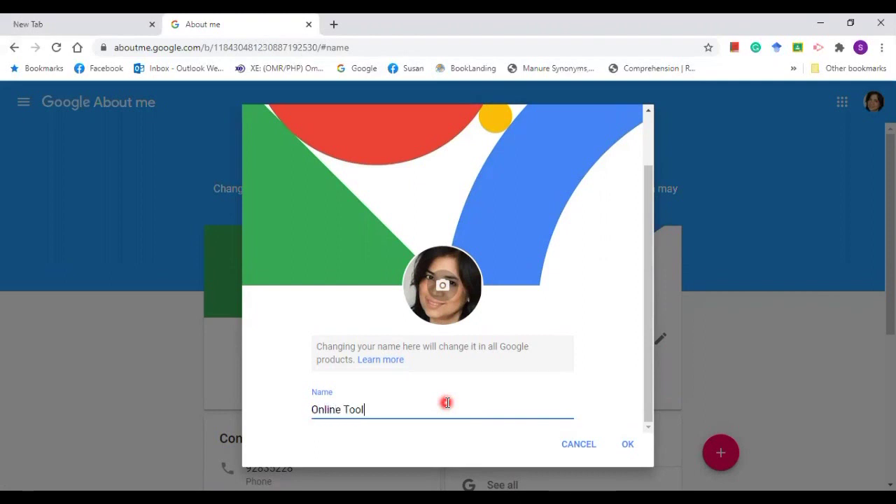
pyautogui.write('s Tutorial')
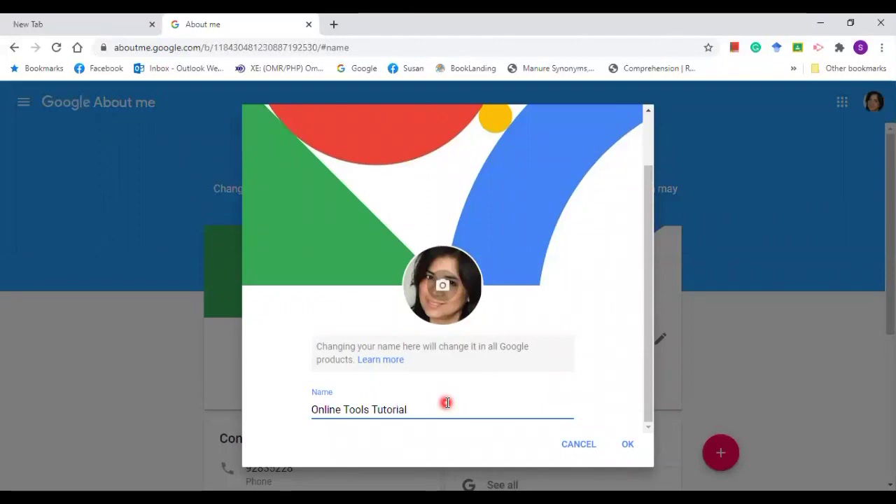
pyautogui.click(628, 445)
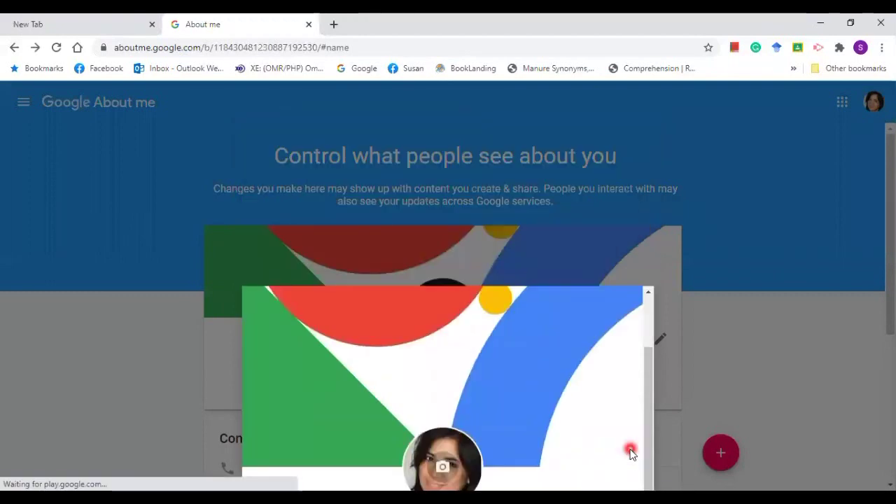